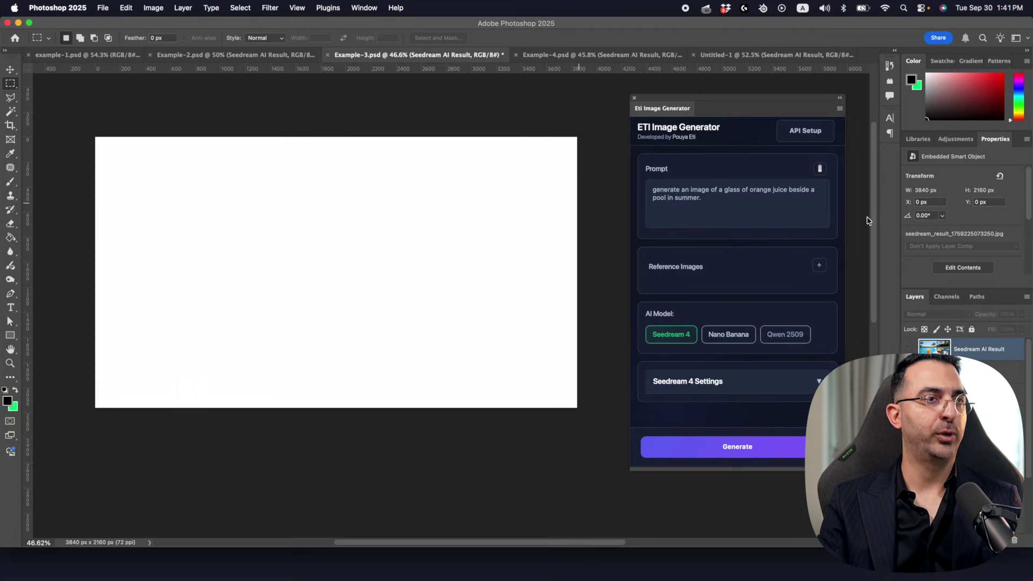
Step: Select the whole canvas and shift the image generator panel slightly left
key("super+a")
left_click_drag(719, 106, 714, 110)
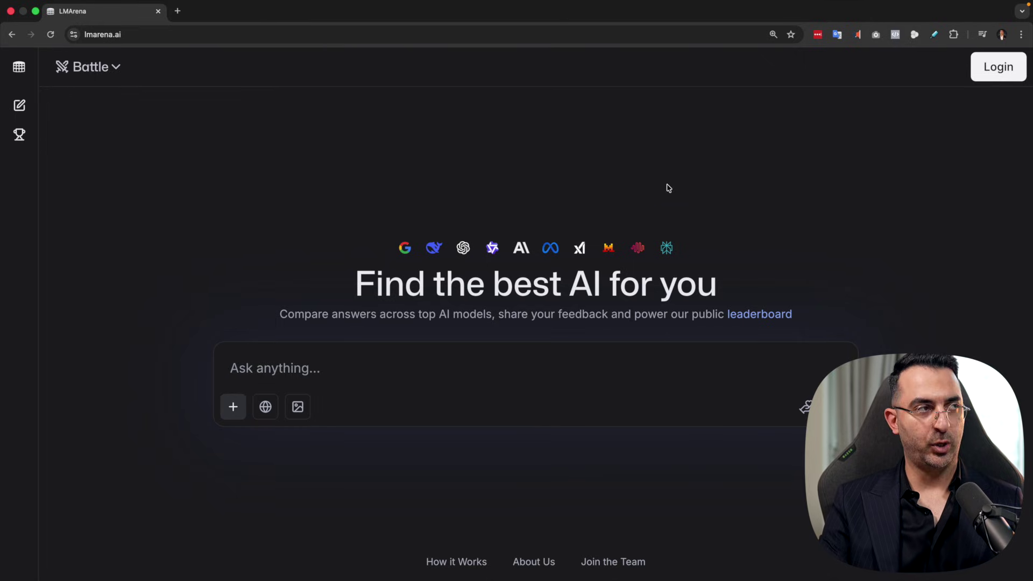
Step: Switch LMArena to Direct Chat in image-generation mode
left_click(106, 73)
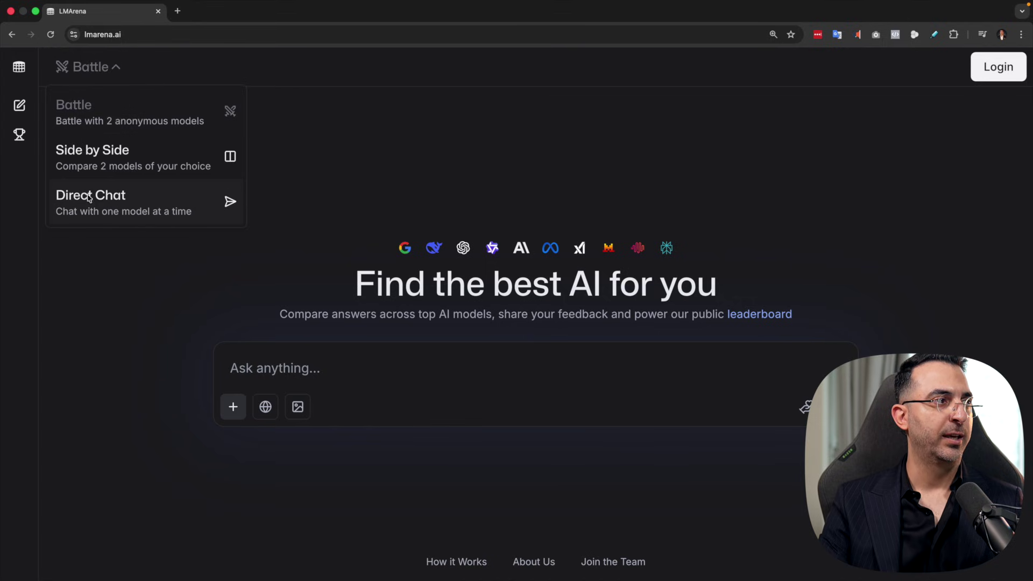
left_click(139, 208)
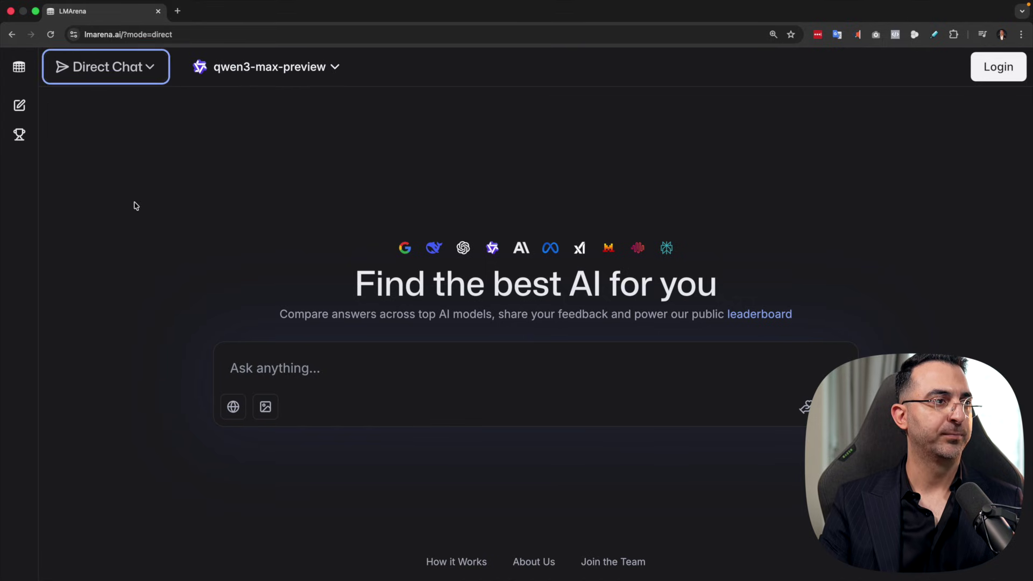
left_click(267, 409)
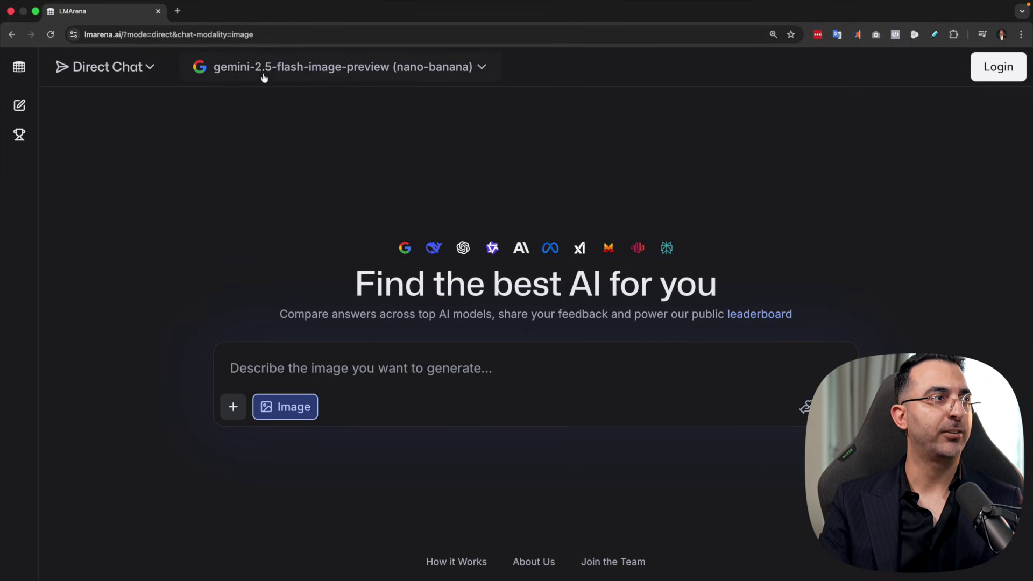
Step: Choose seedream-4-2k from the model list
left_click(322, 76)
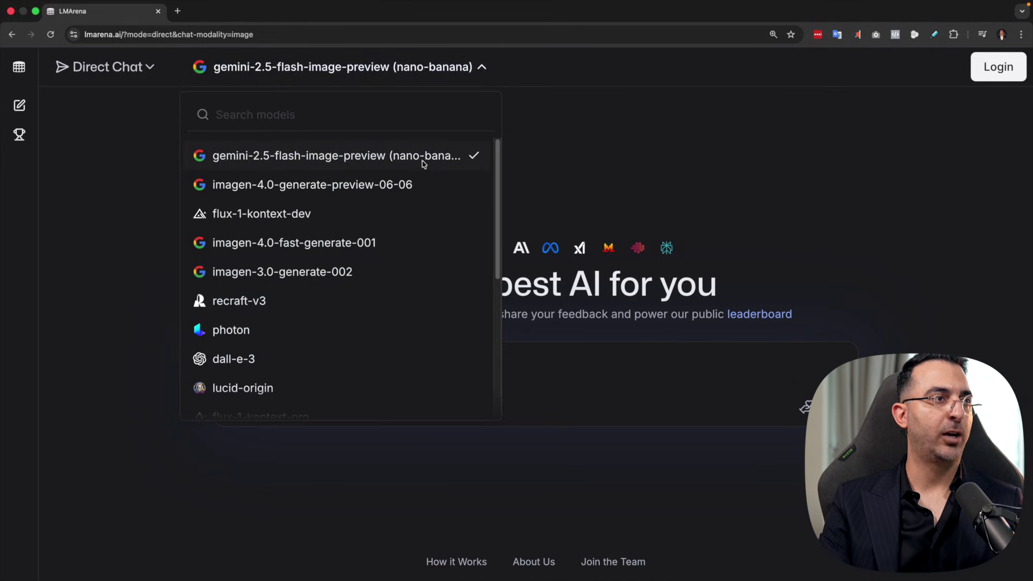
scroll(352, 221, "down", 3)
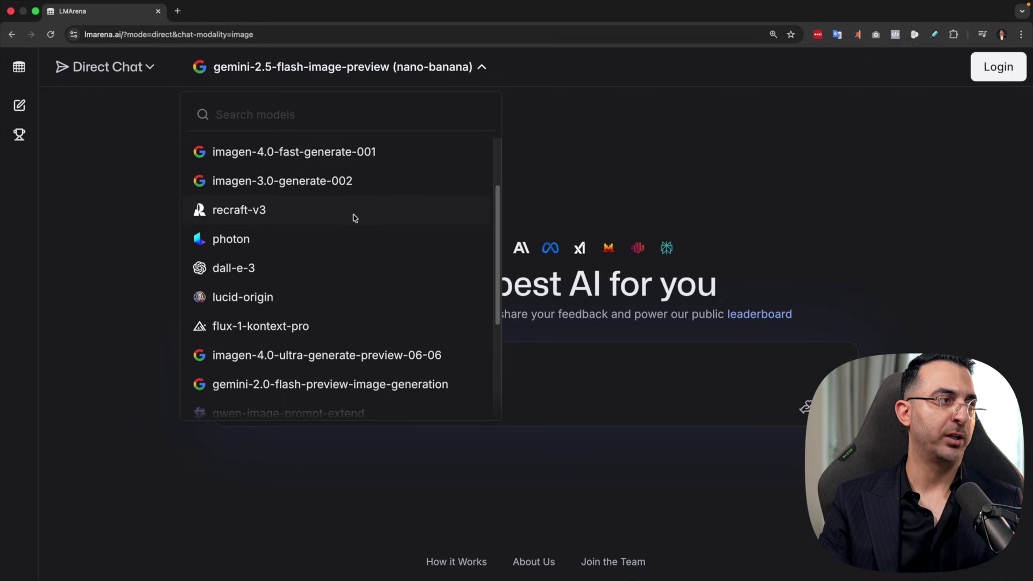
scroll(307, 224, "up", 3)
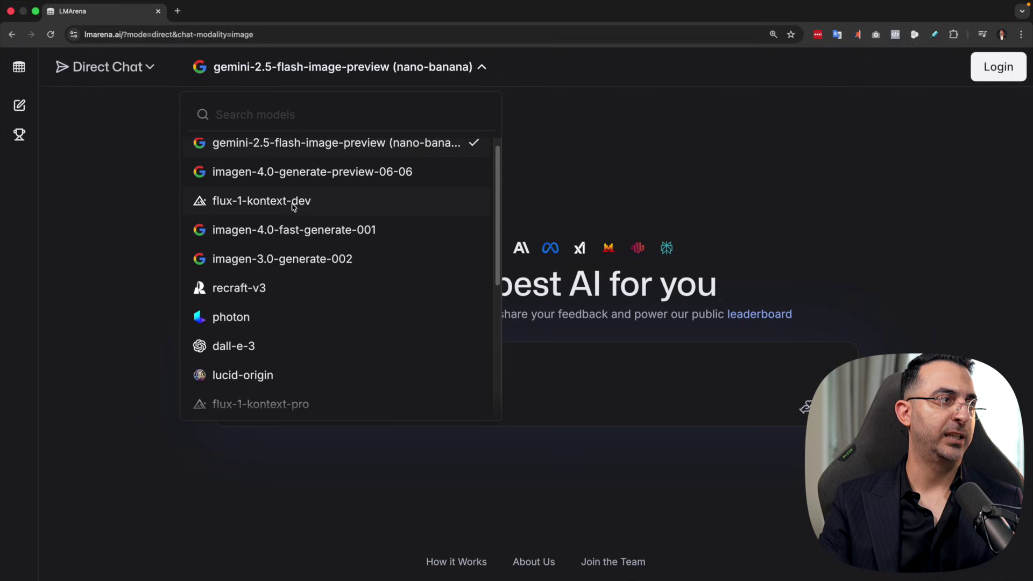
scroll(269, 200, "up", 1)
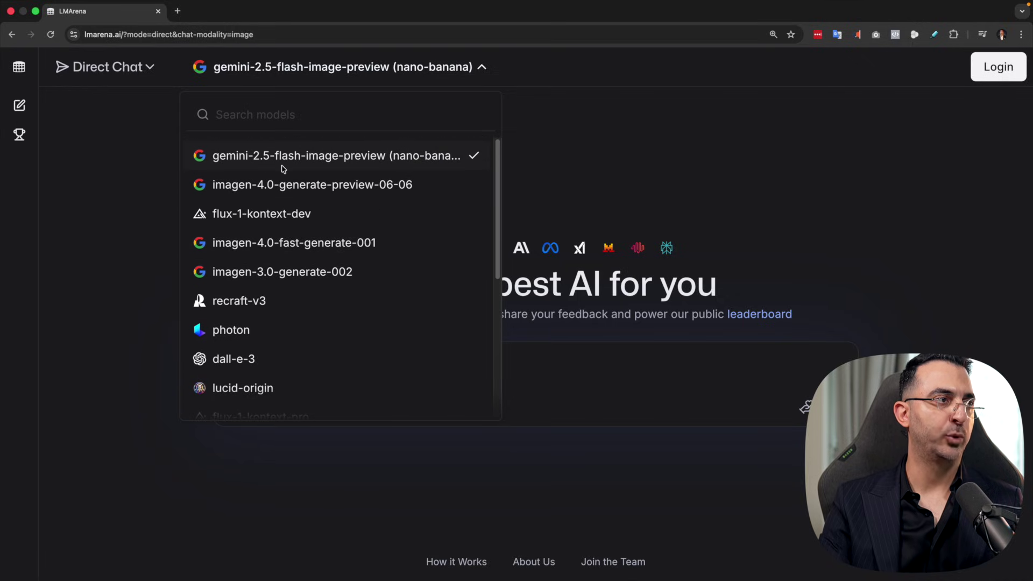
scroll(316, 204, "down", 5)
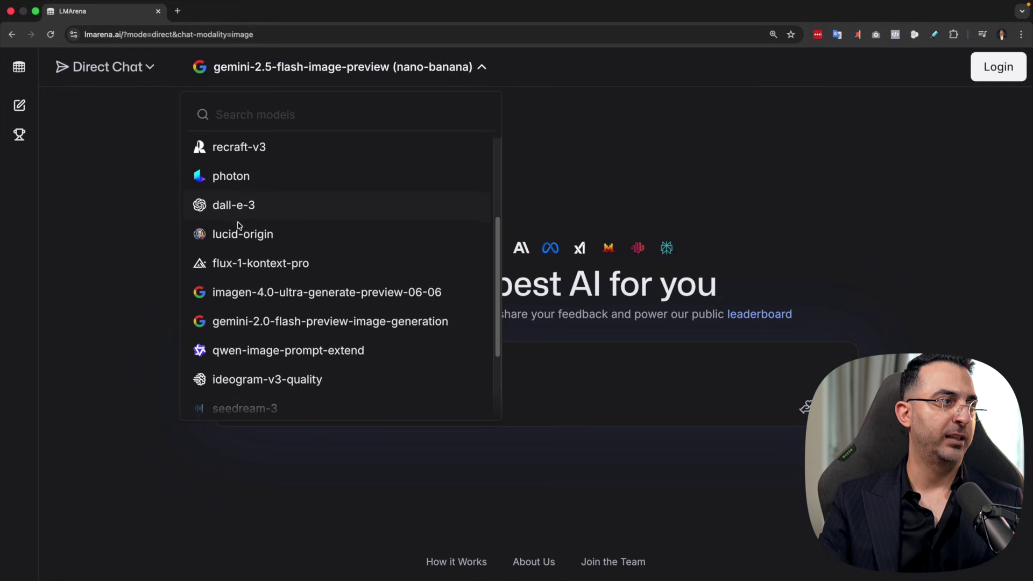
scroll(263, 236, "down", 4)
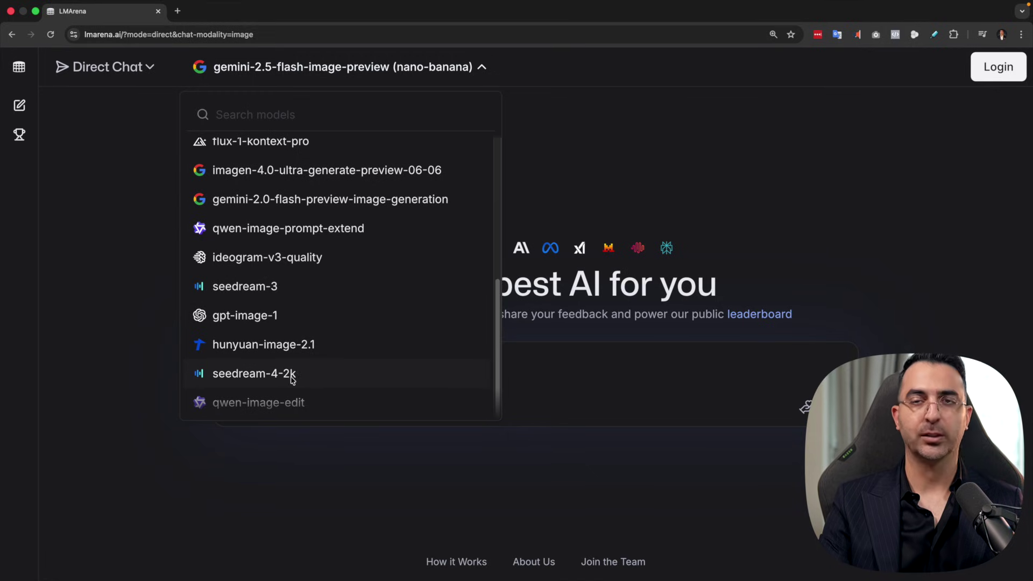
left_click(280, 375)
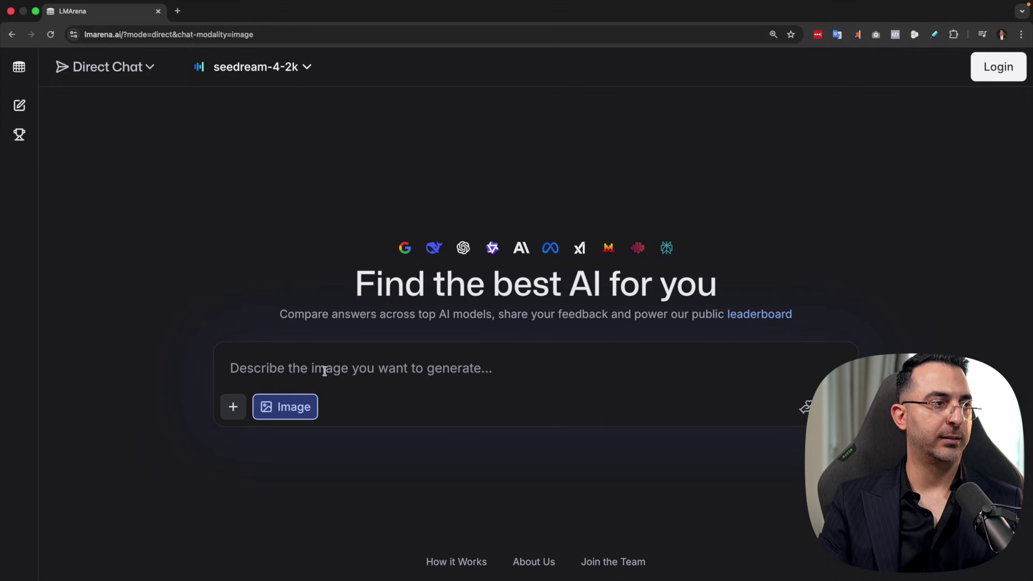
Step: Generate the summer poolside orange juice image with seedream-4-2k and view it enlarged
type("generate an image of a glass of orange juice beside a pool in summer.")
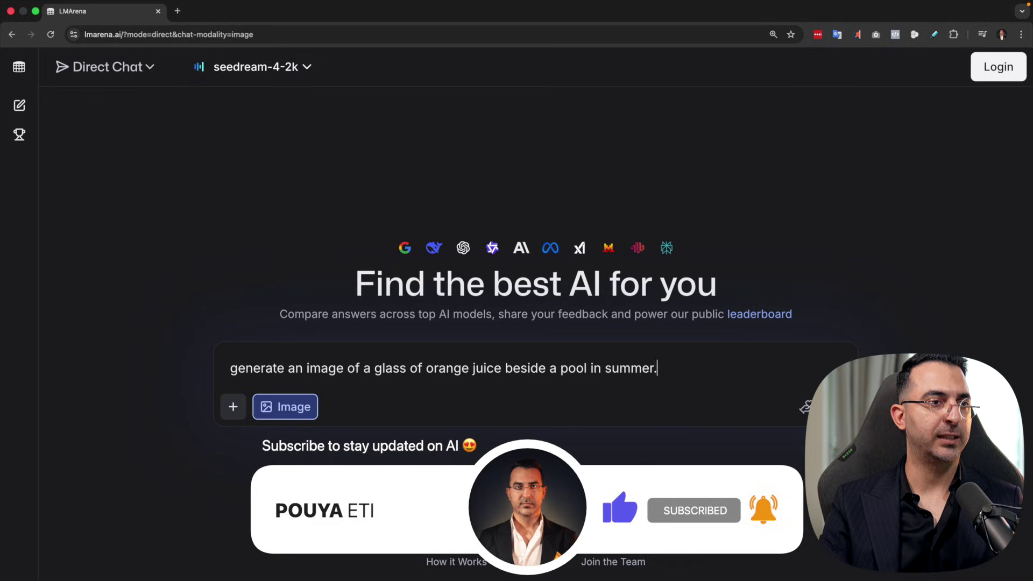
left_click(805, 408)
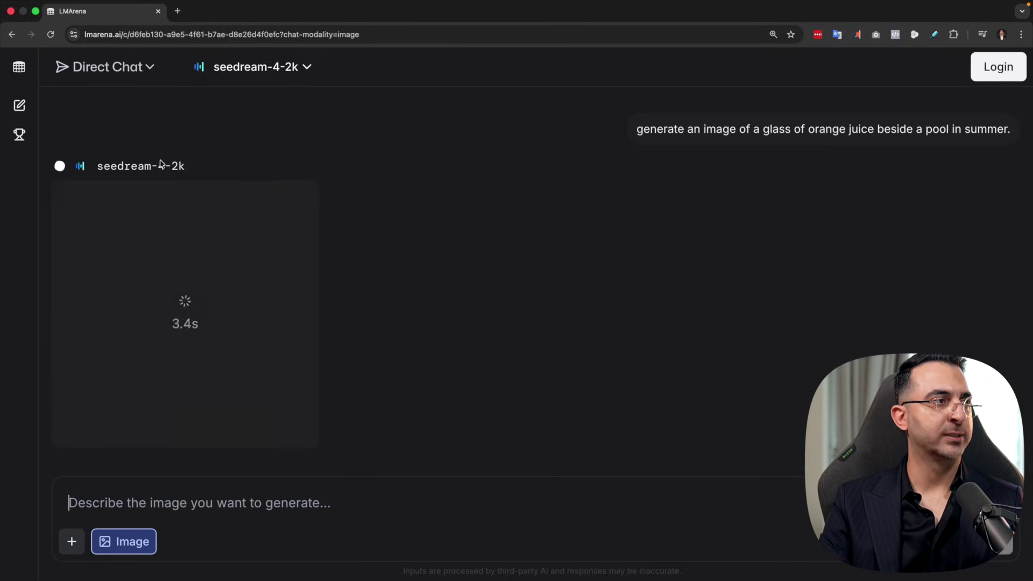
double_click(178, 167)
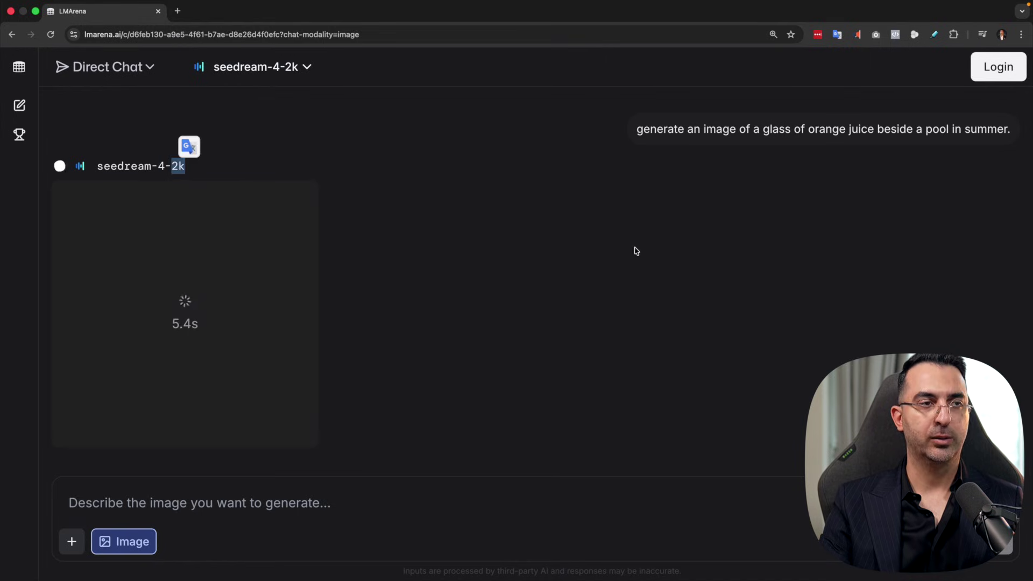
left_click(655, 246)
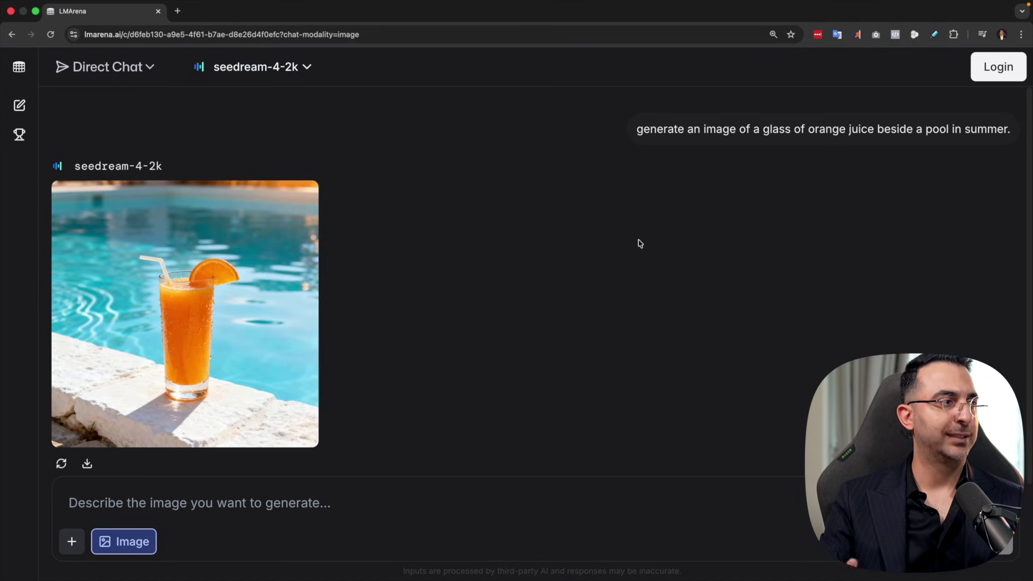
left_click(207, 331)
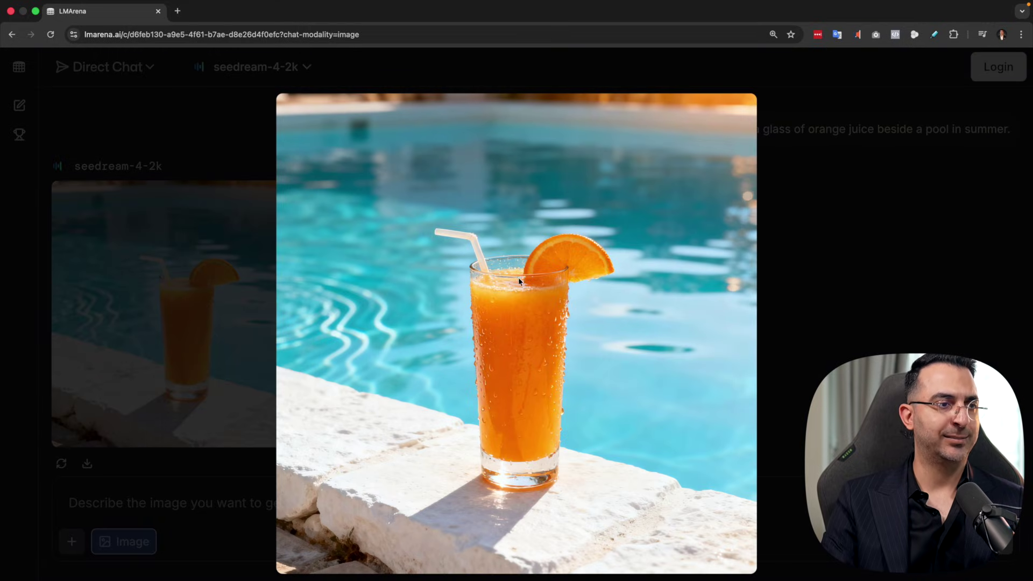
Step: Close the enlarged orange juice image preview
left_click(806, 227)
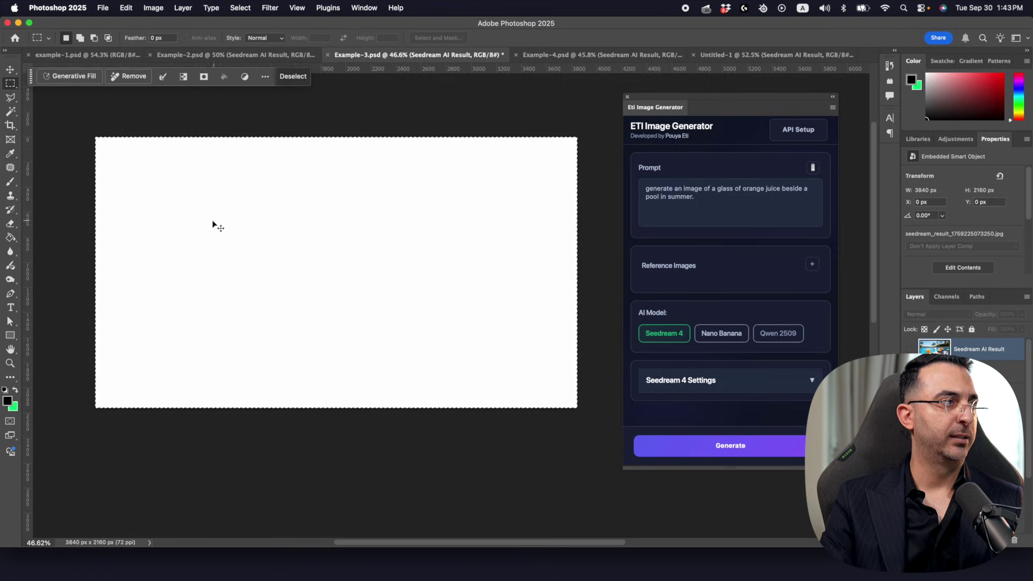
Step: Add Nano Banana alongside Seedream 4 and generate the orange-juice-by-the-pool image
triple_click(686, 196)
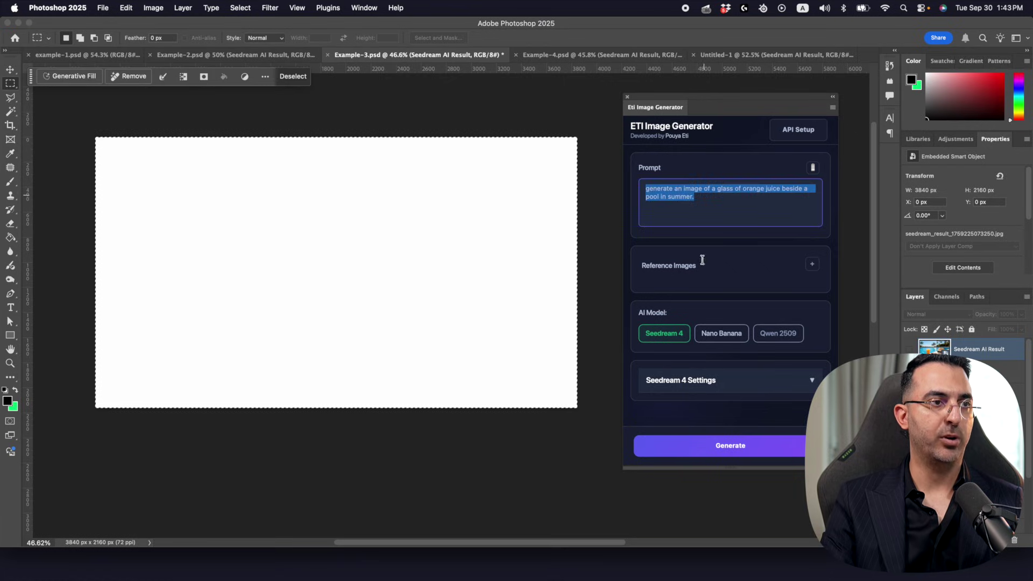
left_click(720, 337)
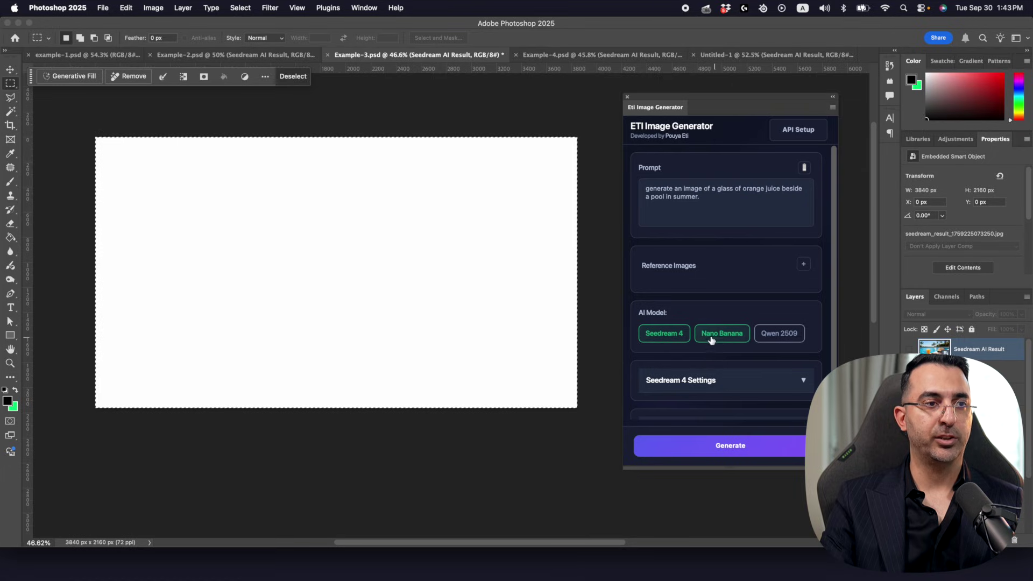
left_click(702, 457)
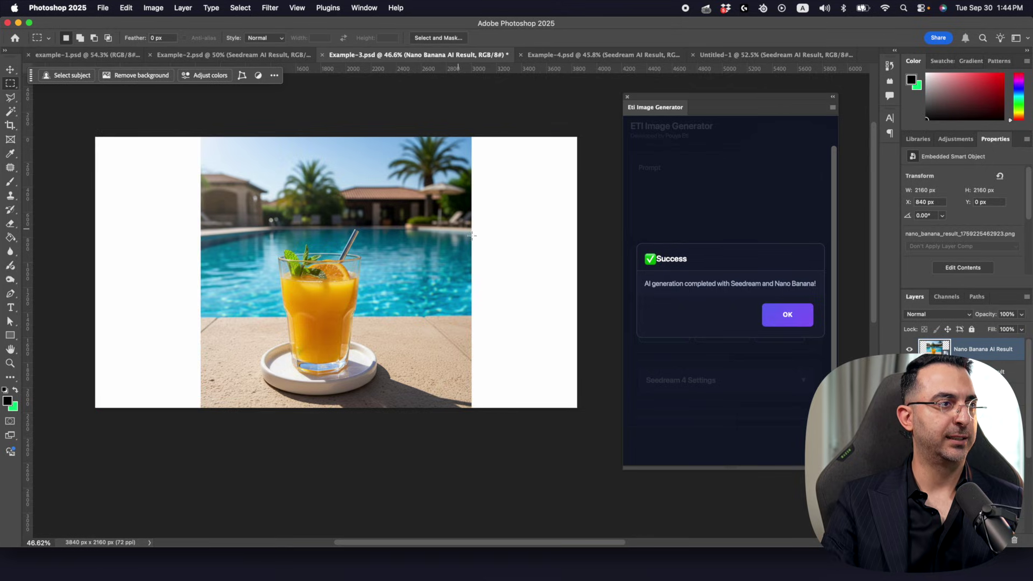
Step: Zoom in on the orange juice glass and hide the Nano Banana AI Result layer
key("z")
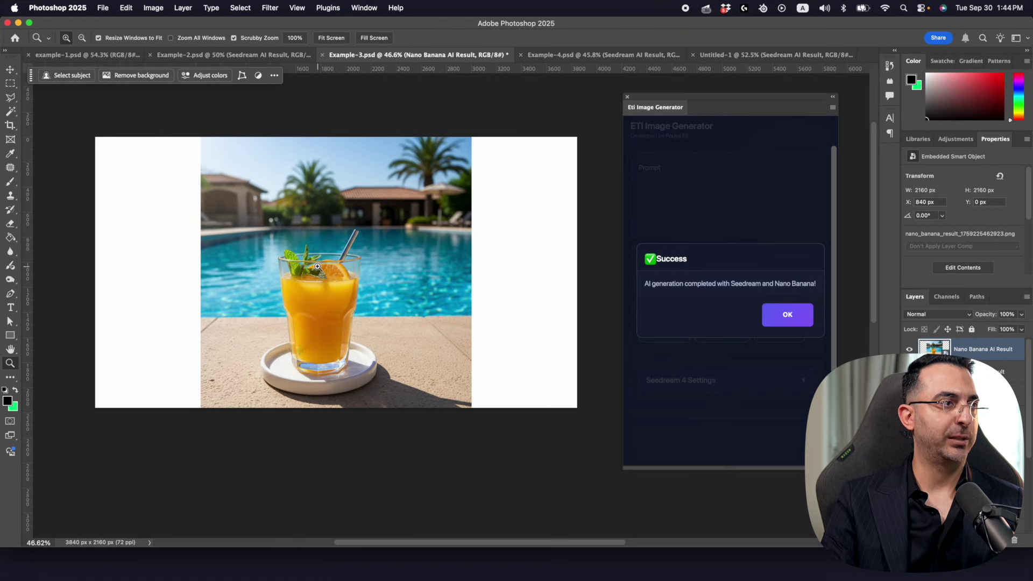
left_click_drag(318, 267, 337, 245)
key("super+comma")
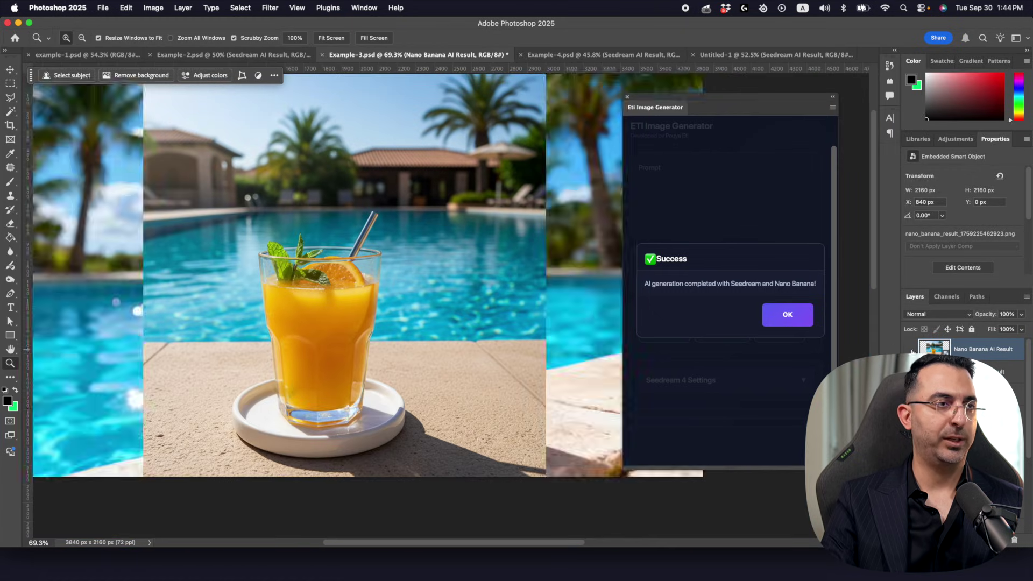
left_click_drag(441, 299, 392, 319)
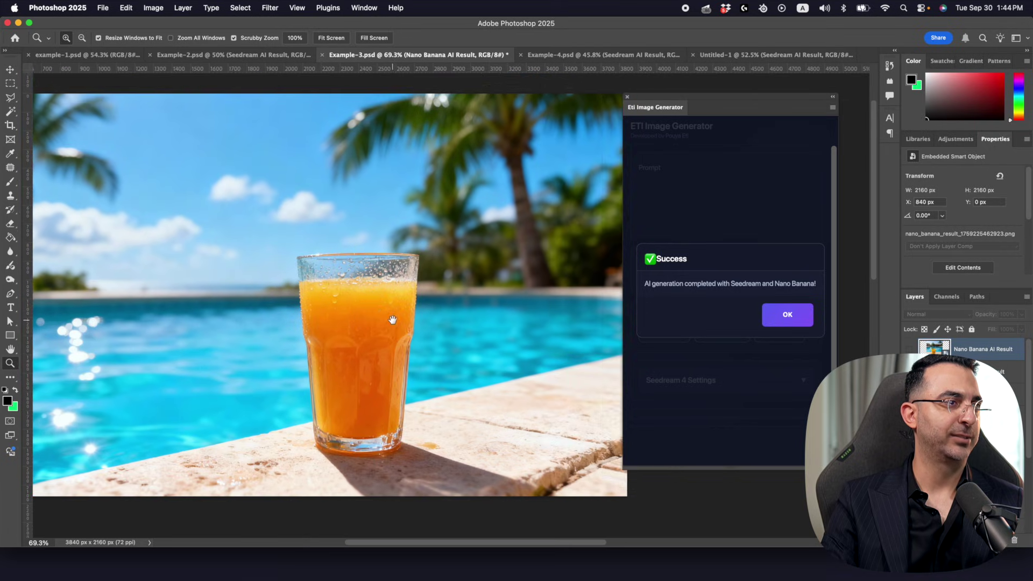
left_click_drag(368, 273, 457, 272)
scroll(193, 316, "left", 5)
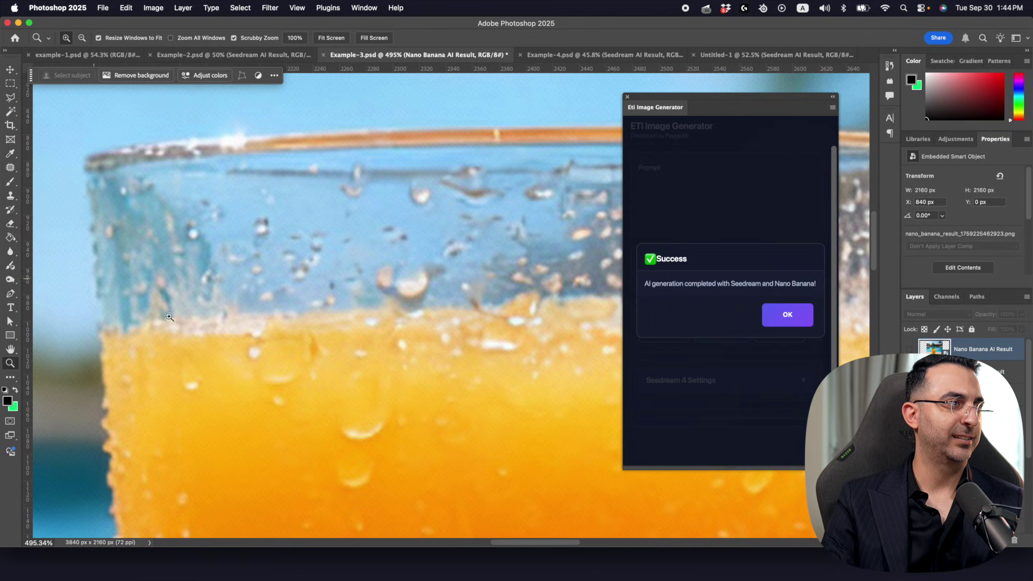
left_click(412, 304, "alt")
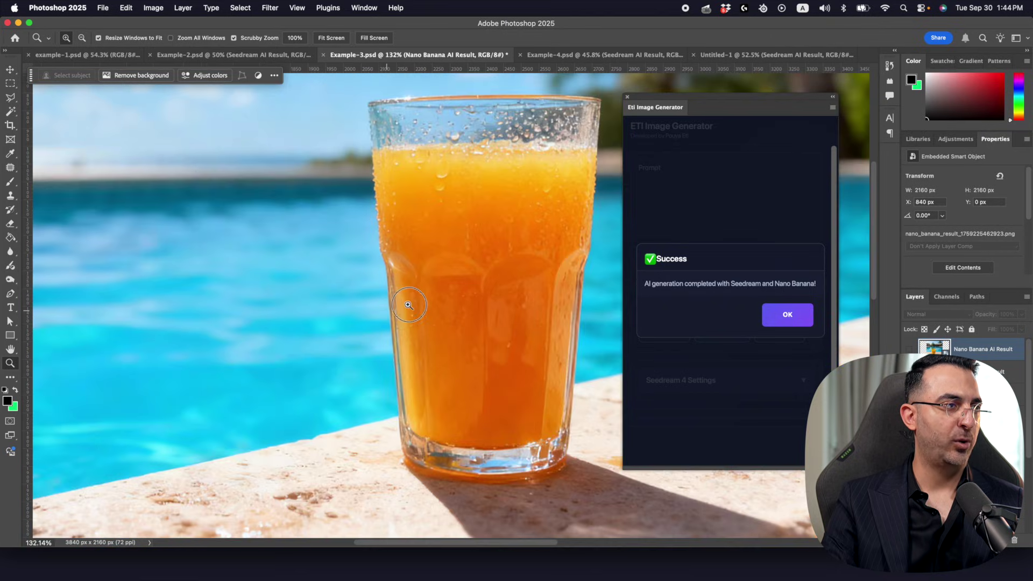
scroll(407, 363, "right", 3)
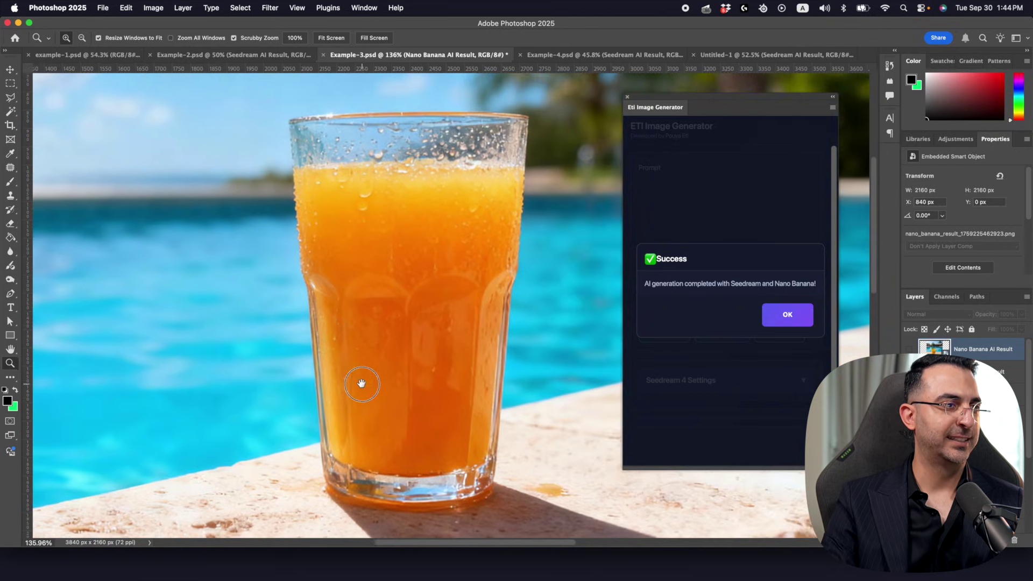
scroll(382, 353, "down", 2)
Step: Dismiss the generation success message and zoom out until the whole image fits
left_click(783, 315)
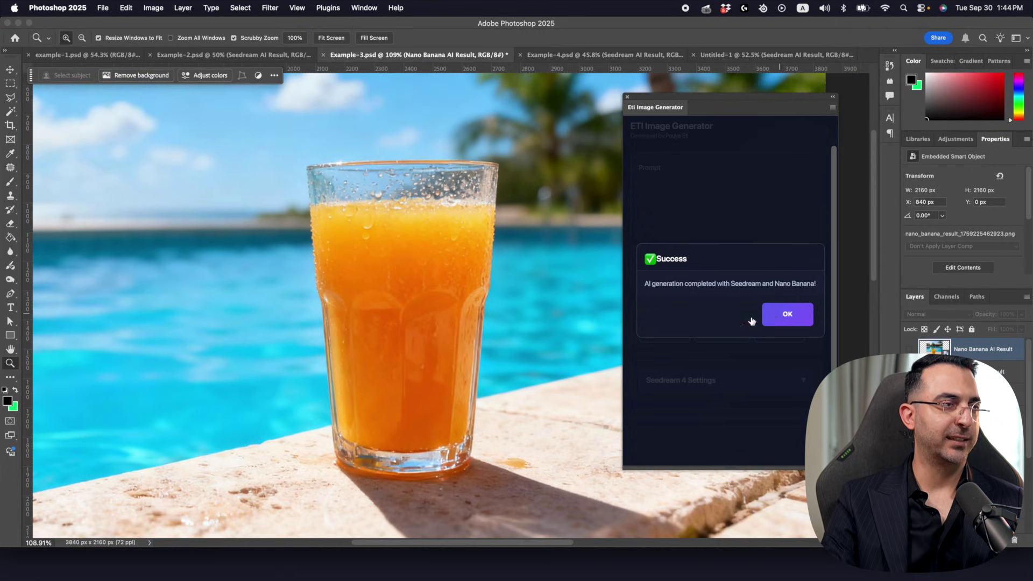
scroll(536, 300, "down", 3)
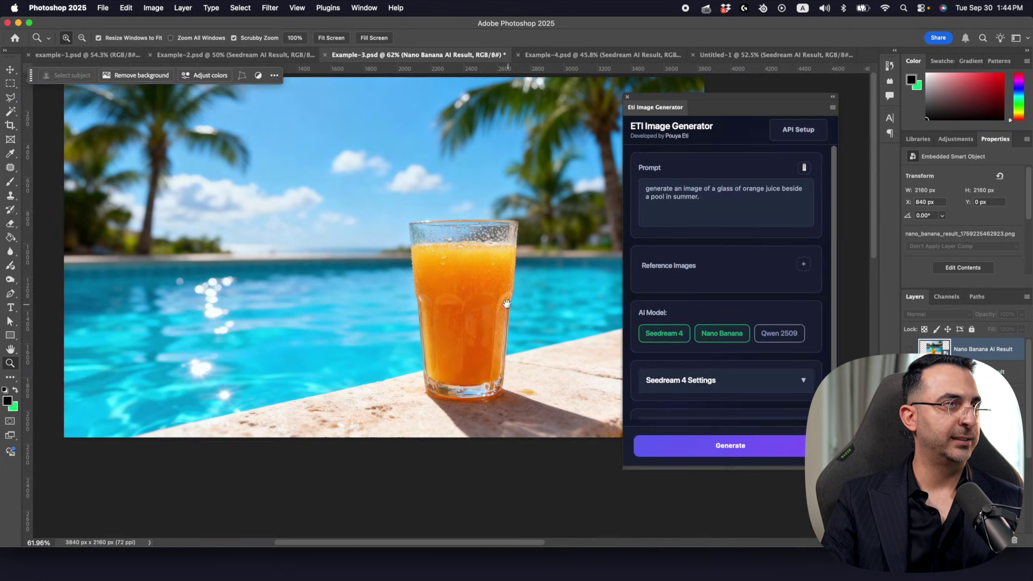
scroll(463, 324, "down", 1)
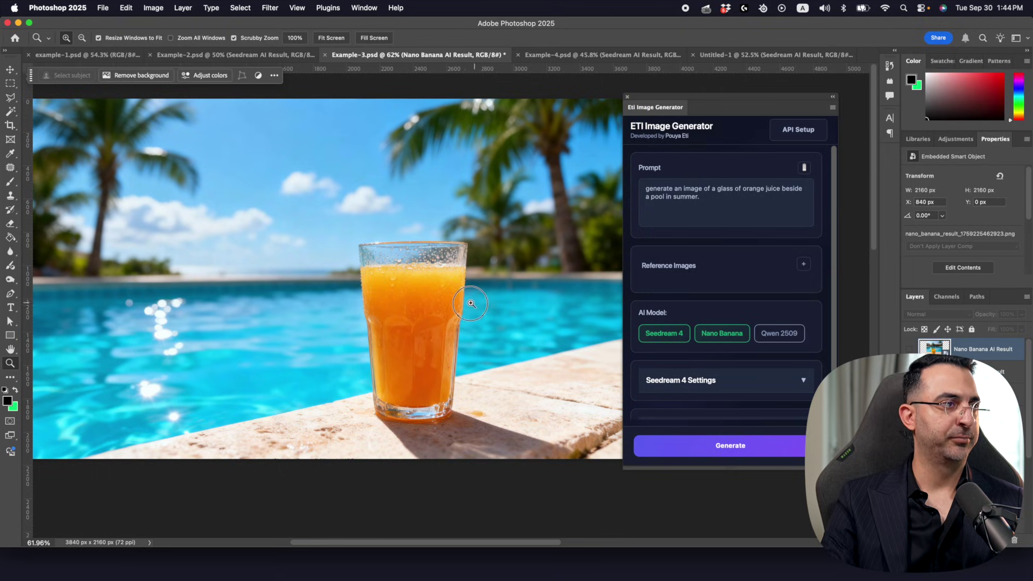
scroll(466, 304, "down", 2)
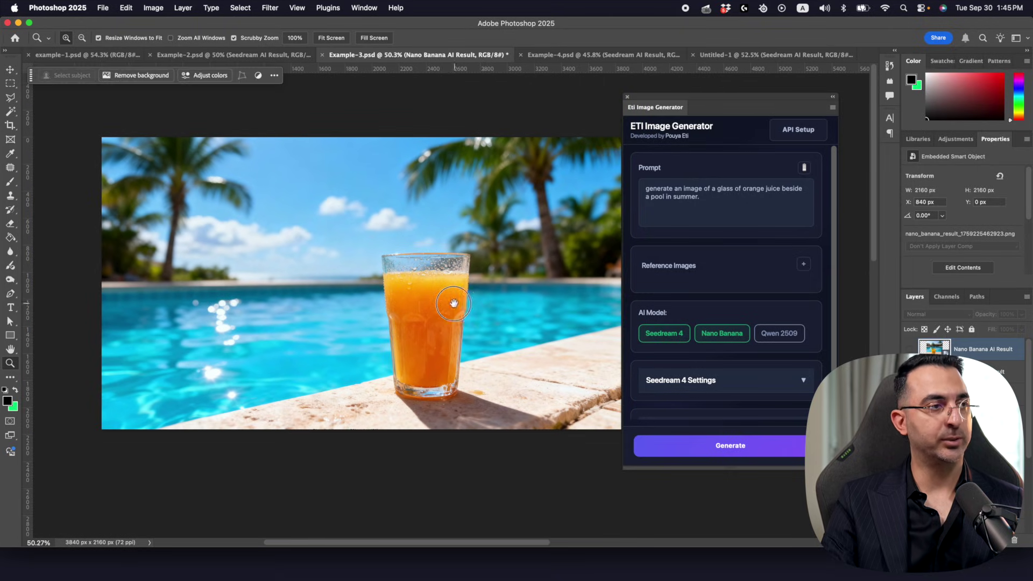
scroll(455, 304, "right", 2)
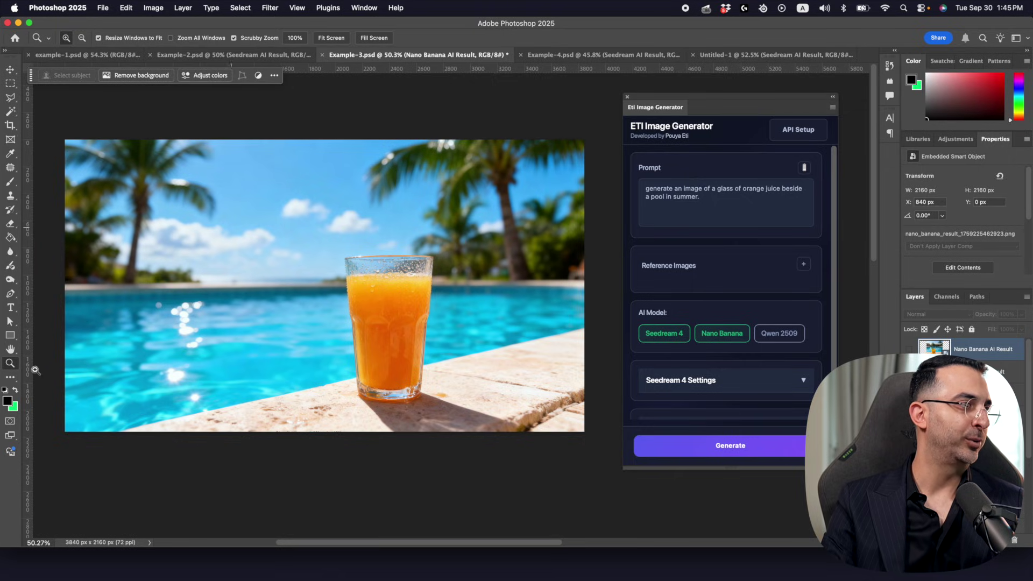
Step: Type a 'THIS IS MY TITLE' text layer near the upper left of the photo
left_click(16, 391)
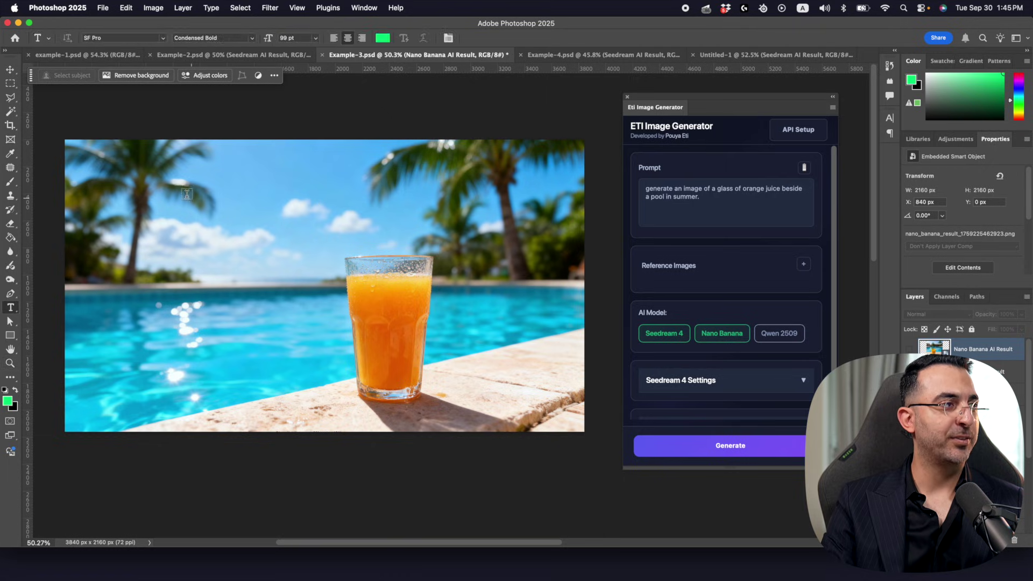
key("t")
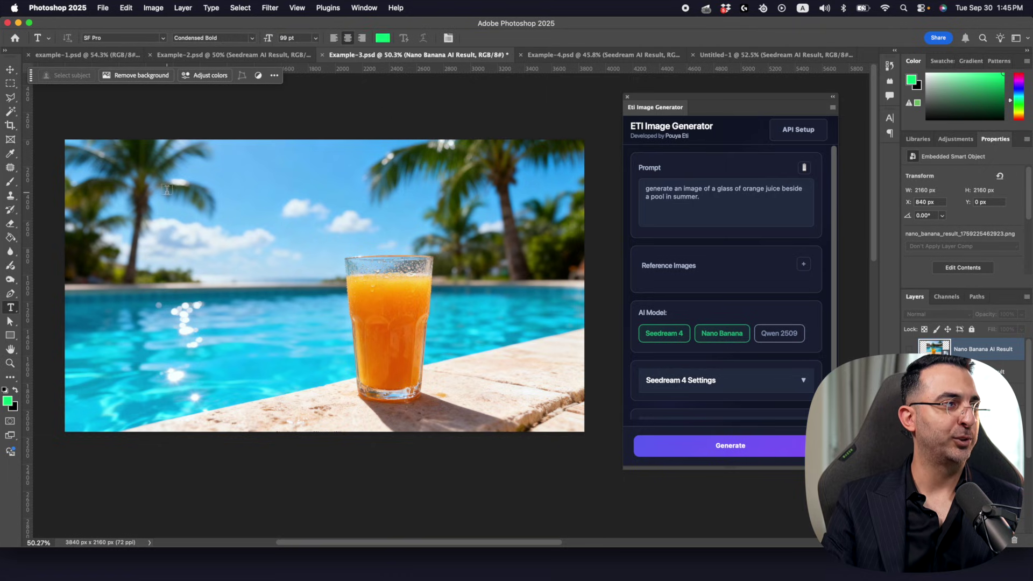
left_click(212, 200)
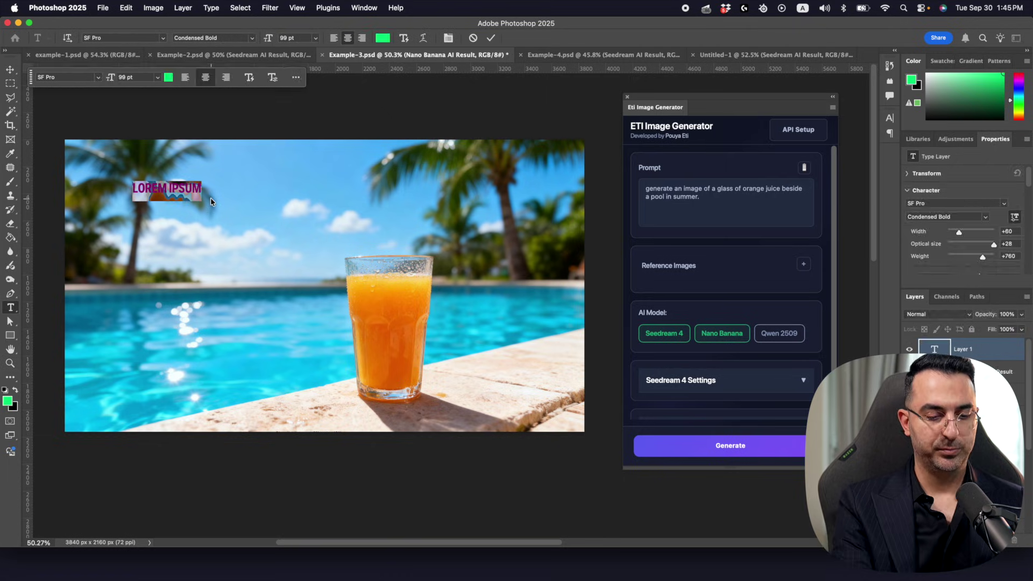
type("THIS IS MY TITLE")
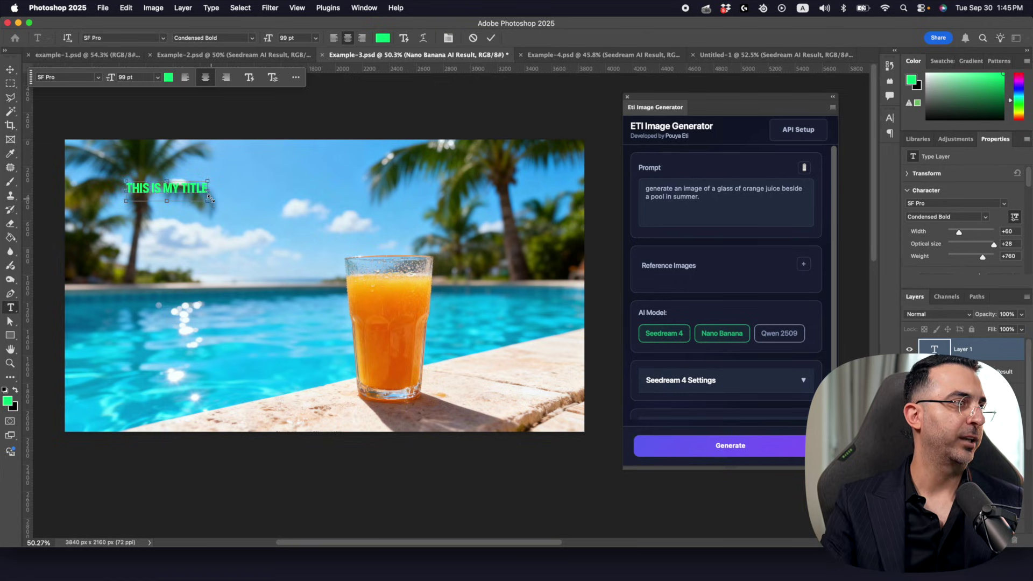
Step: Colour the title orange, sampled from the orange juice in the glass
key("super+a")
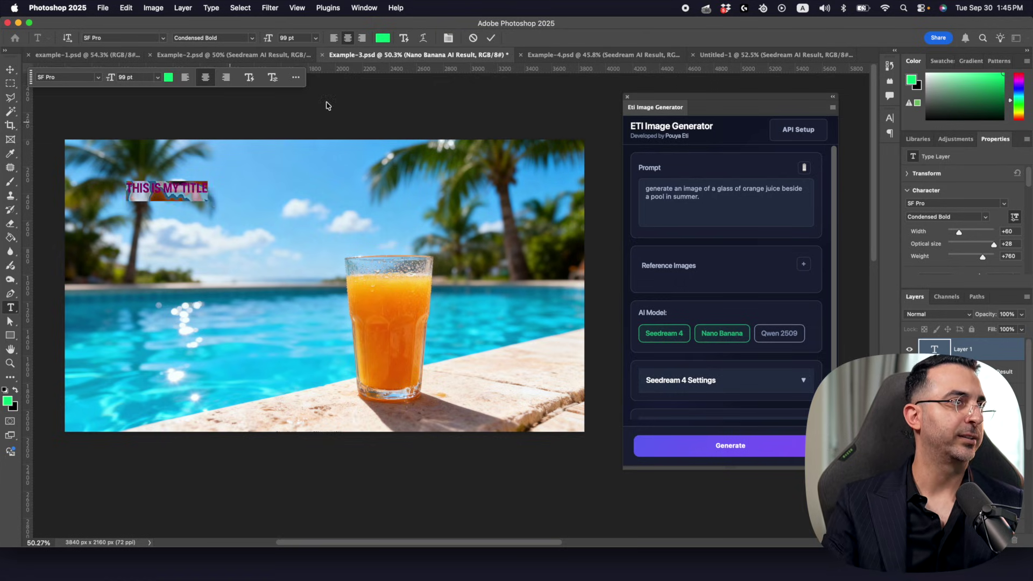
left_click(382, 38)
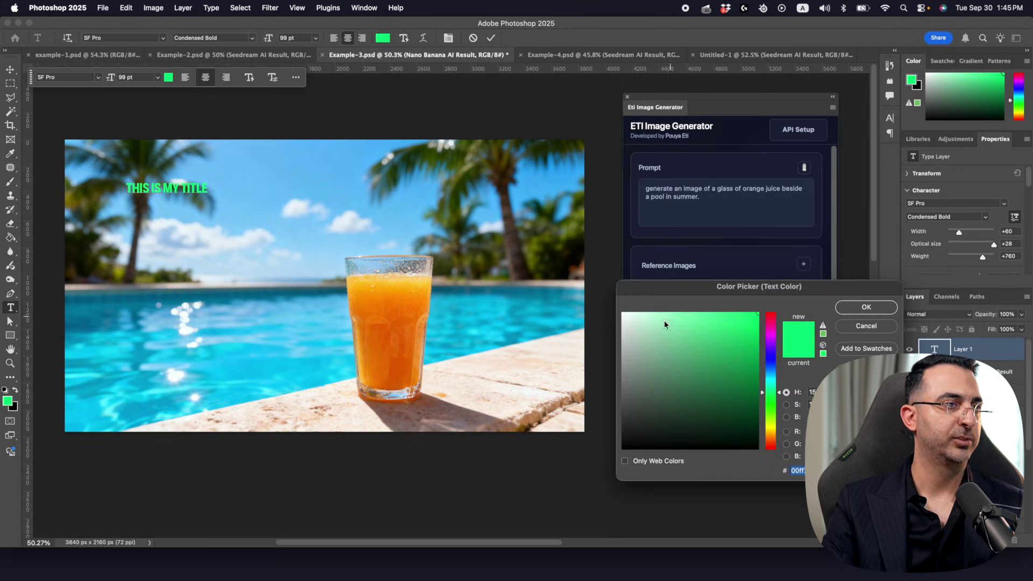
left_click(622, 313)
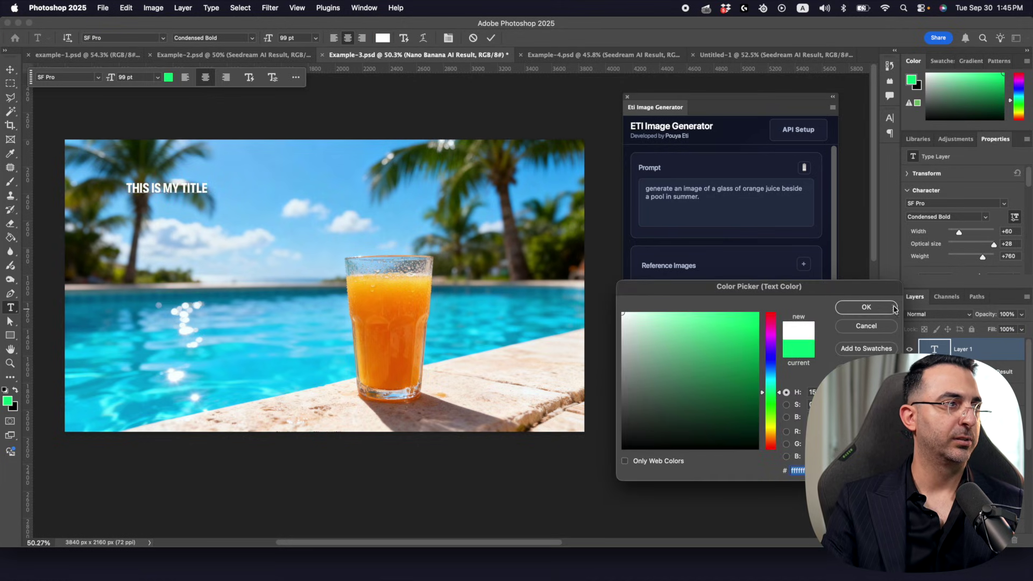
left_click(772, 426)
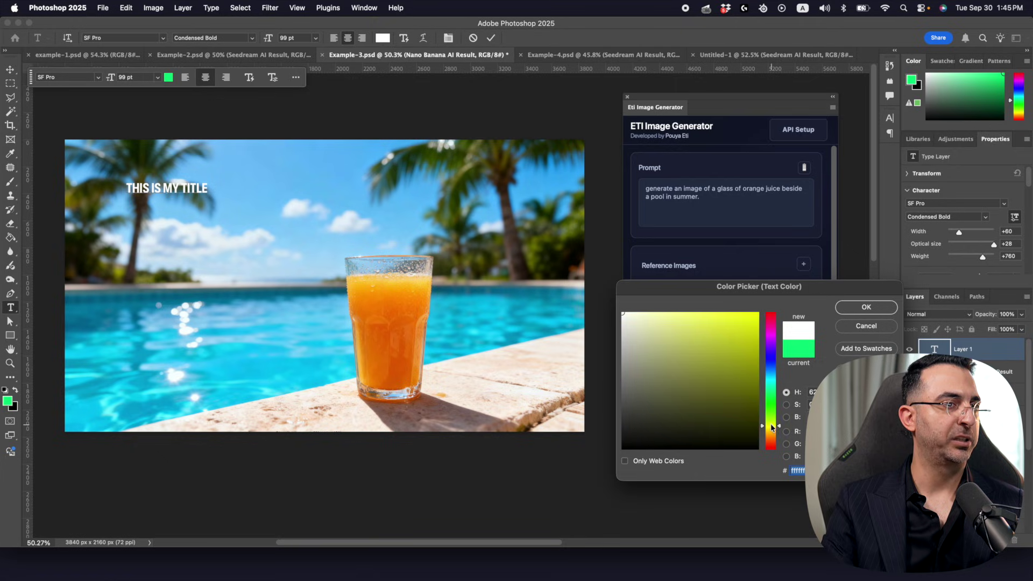
left_click(772, 434)
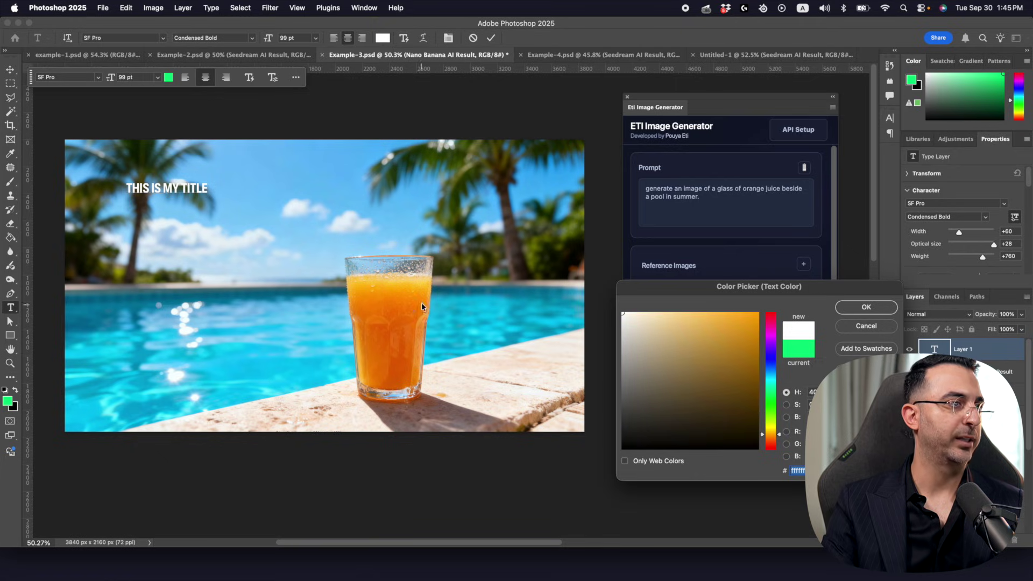
left_click(353, 286)
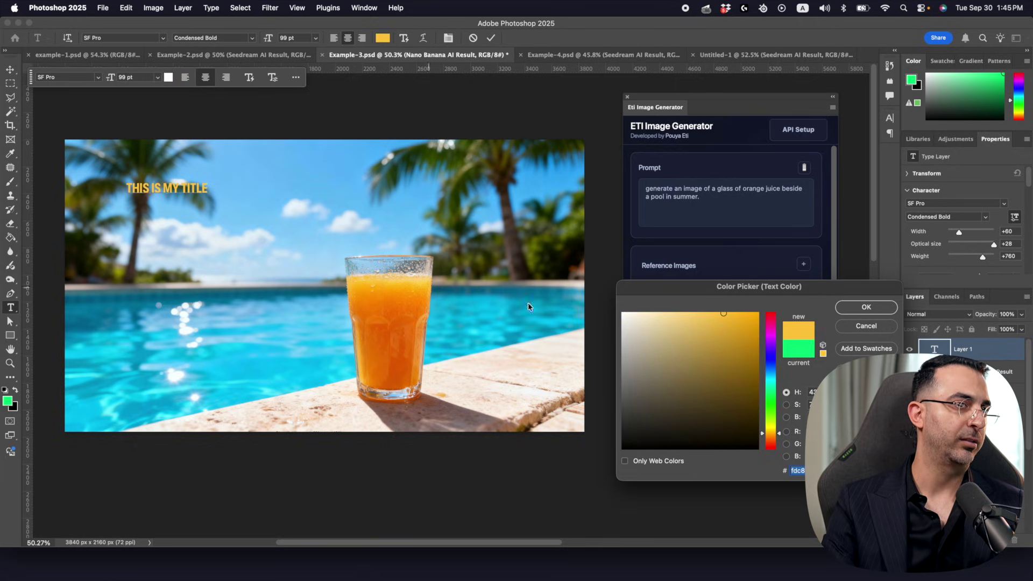
left_click(740, 312)
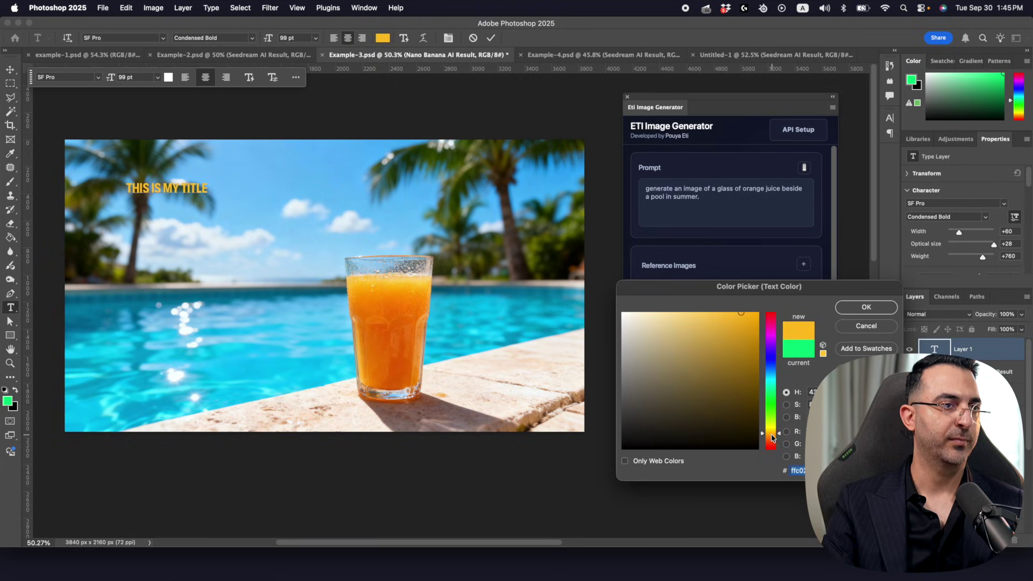
left_click(866, 307)
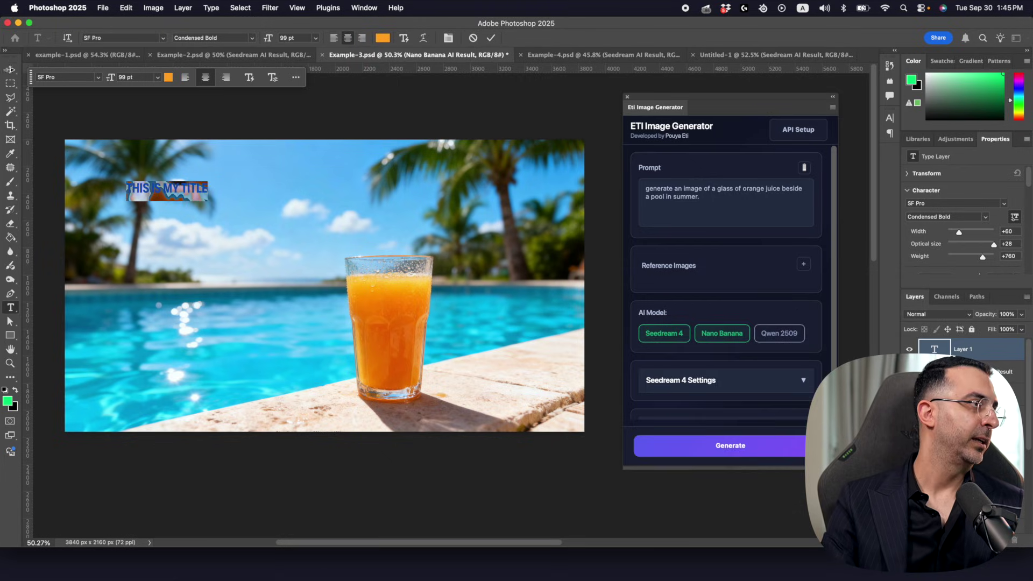
Step: Commit the title, enlarge it to about 158% and place it across the sky
left_click(205, 196)
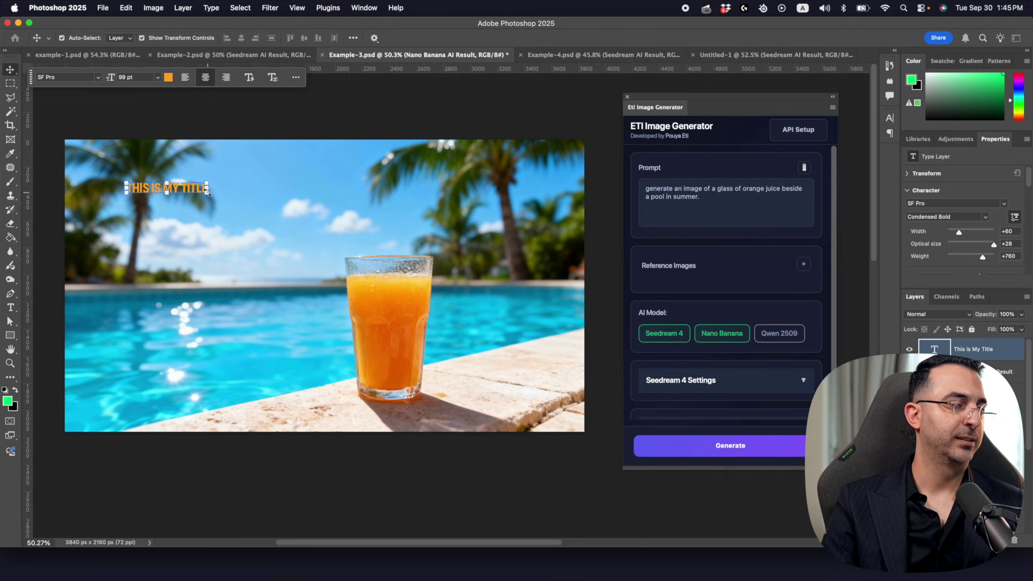
key("super+Return")
key("super+t")
left_click_drag(208, 195, 411, 258)
mouse_move(317, 185)
left_mouse_down()
mouse_move(305, 186)
mouse_move(319, 184)
left_mouse_up()
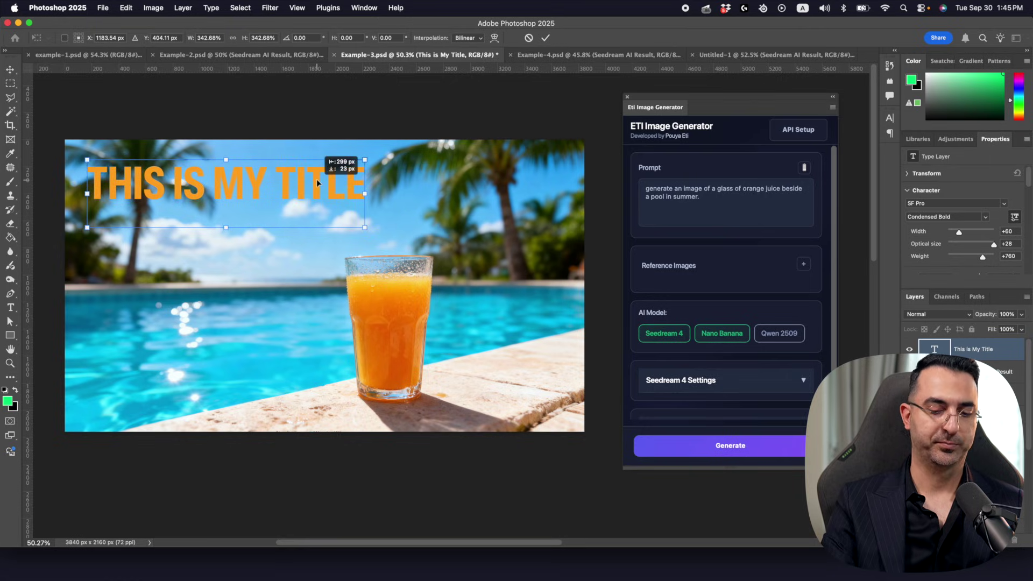
key("Return")
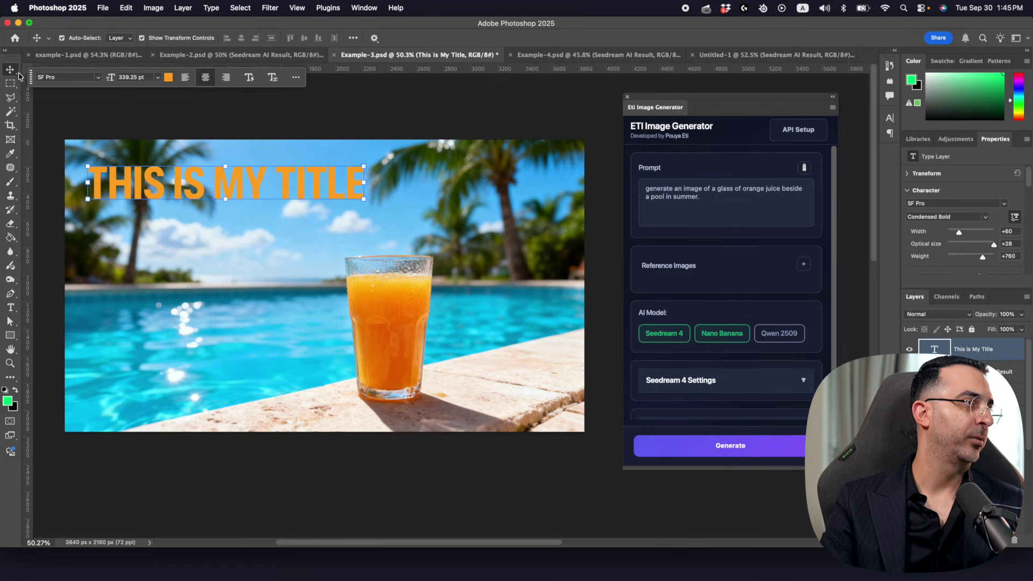
left_click(11, 84)
Step: Regenerate with Seedream 4 only using 'Keep everything exactly the same just make the text glowing.'
key("super+a")
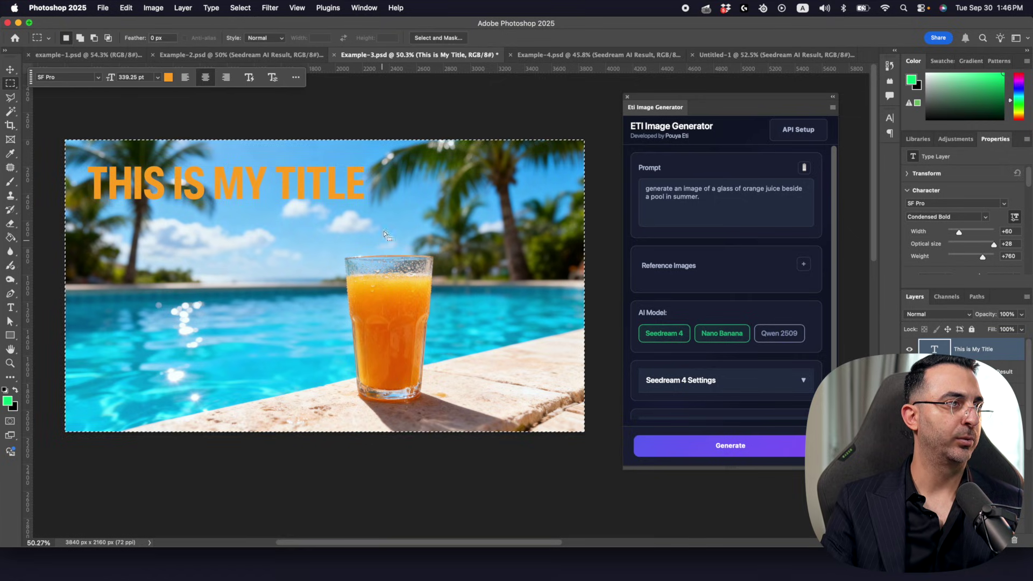
triple_click(698, 209)
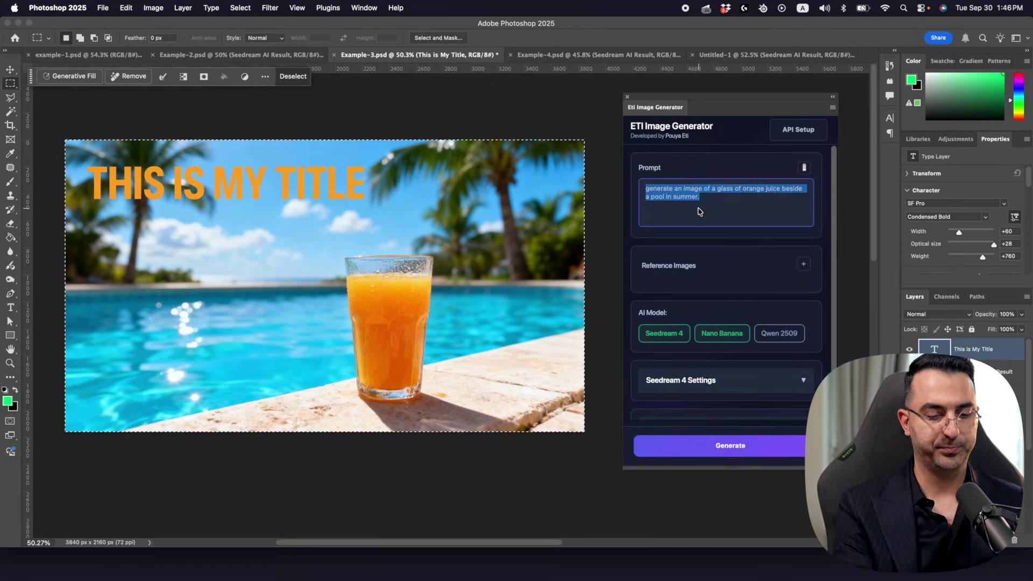
type("Keep everything exactly the same ju")
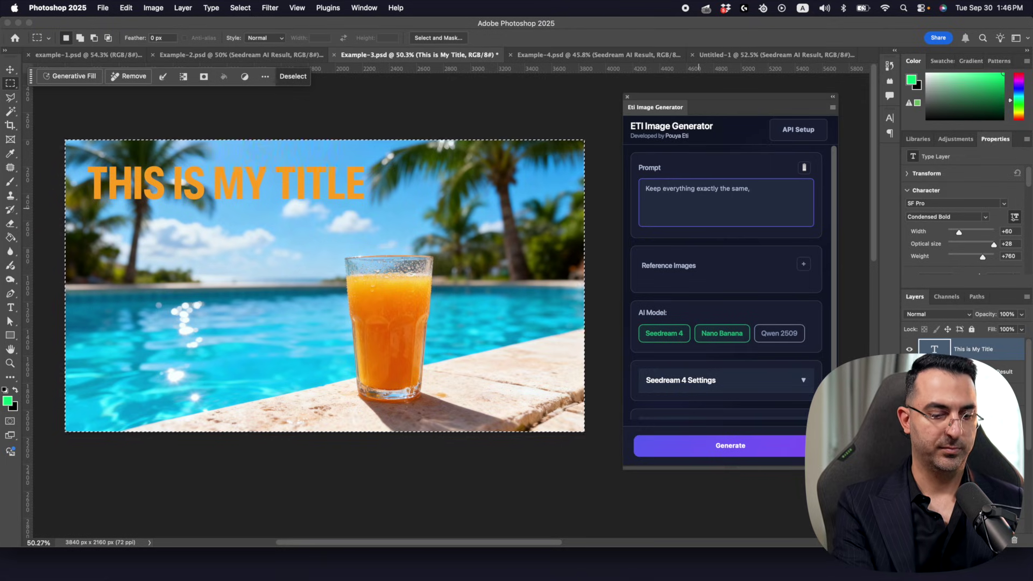
type("st make the text glowing.")
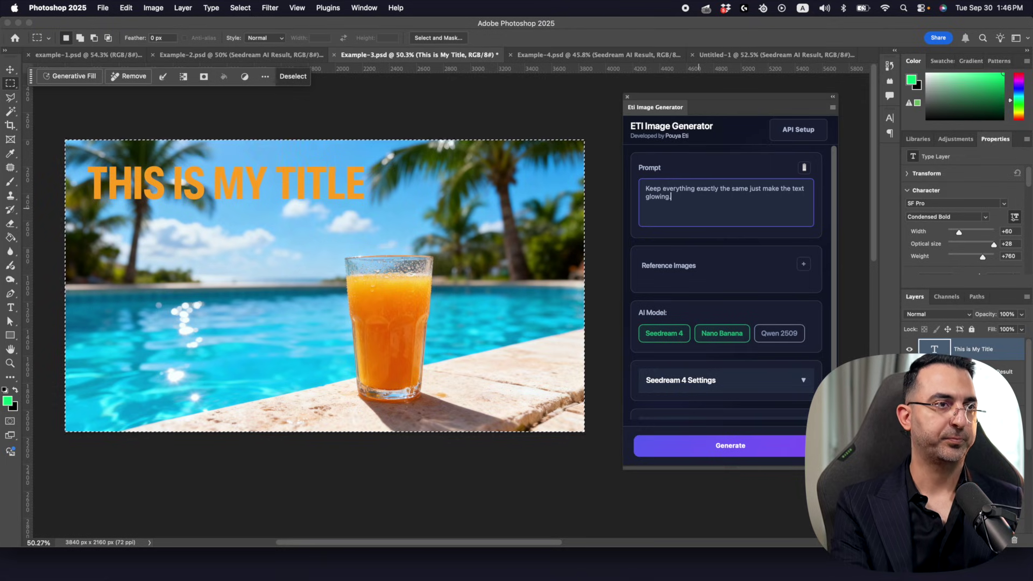
left_click(700, 334)
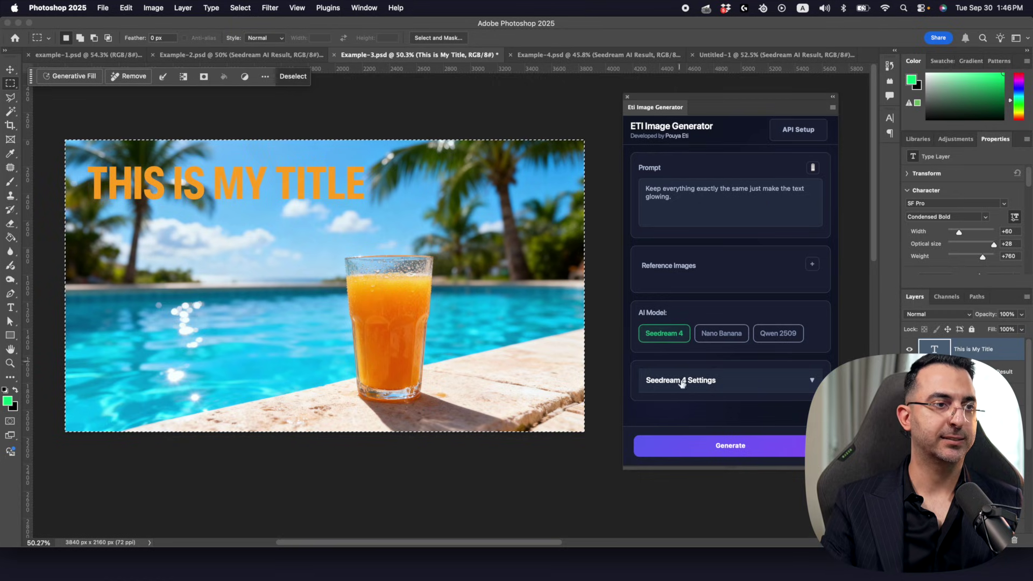
left_click(696, 451)
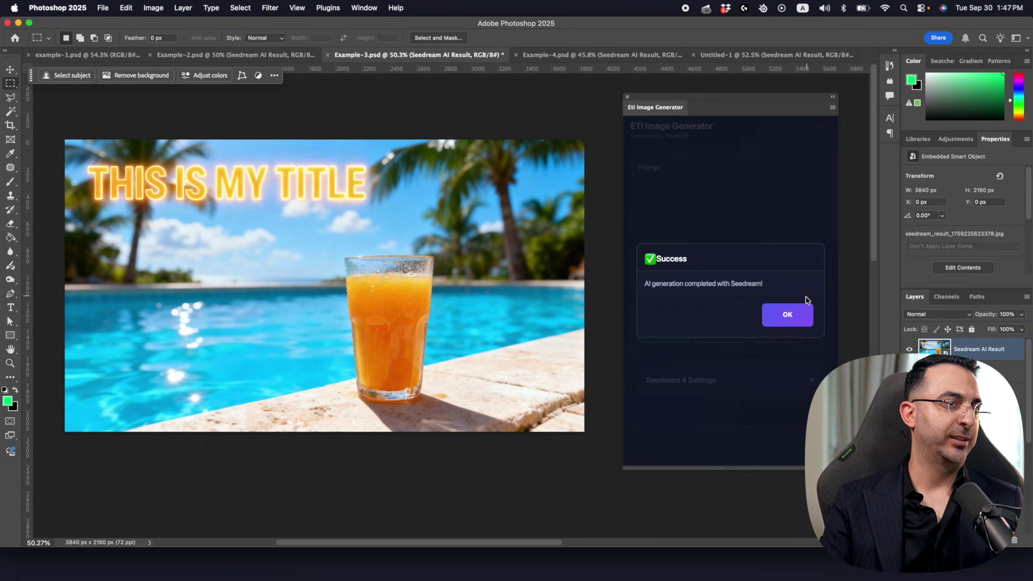
left_click(802, 314)
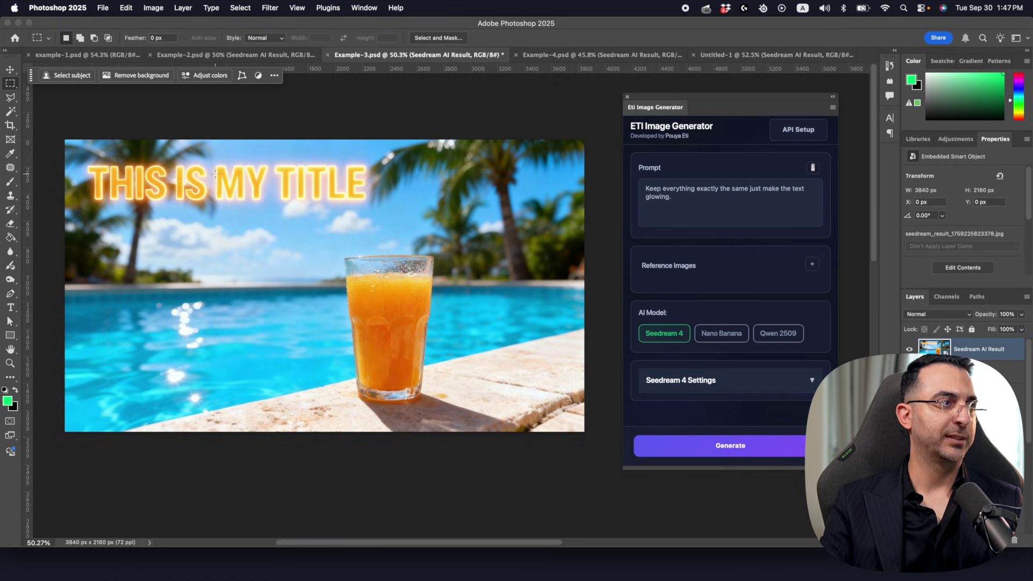